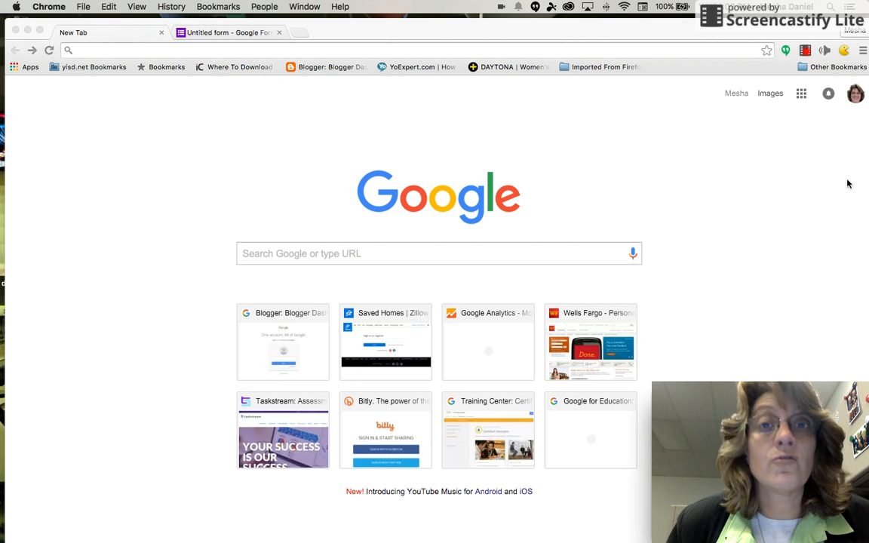
Open Google Drive from the Google apps list on the new tab page.
left_click(805, 95)
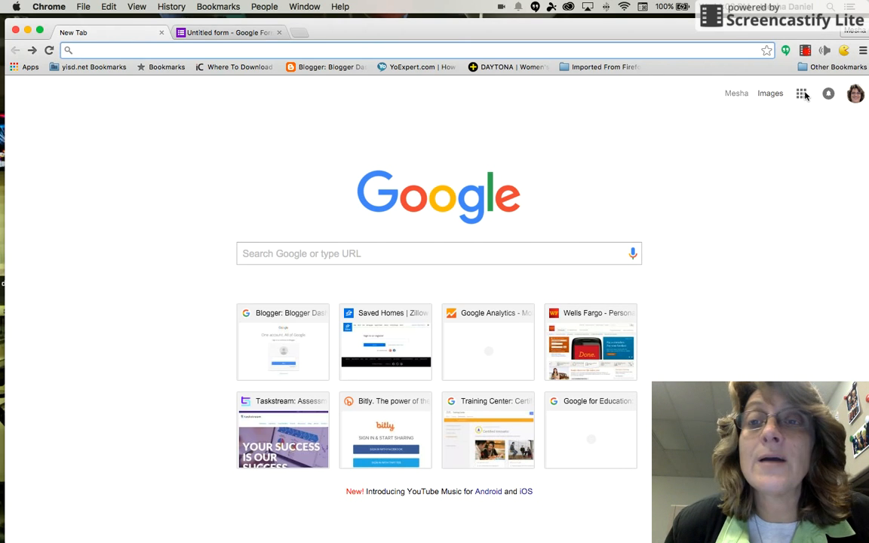
left_click(805, 95)
left_click(767, 225)
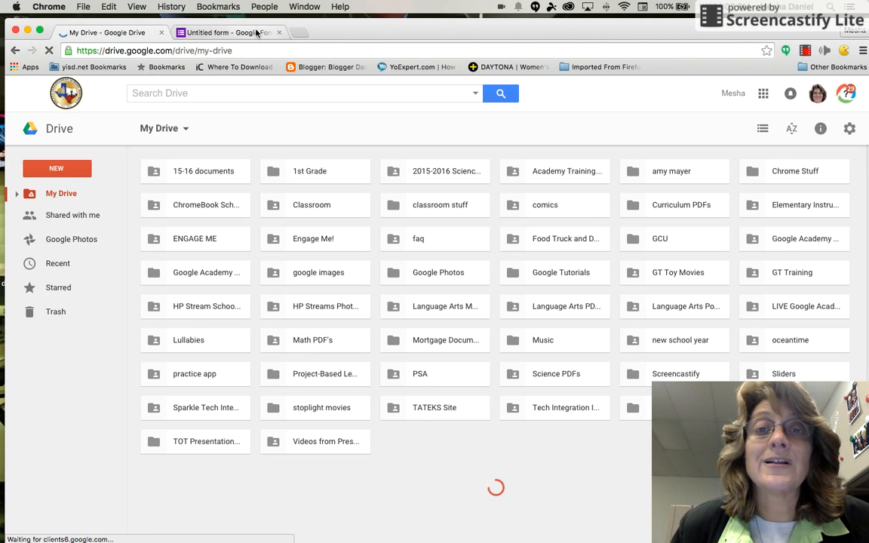
Show the additional file types, including Google Forms, that can be created as a new item in Drive.
left_click(66, 170)
left_click(67, 167)
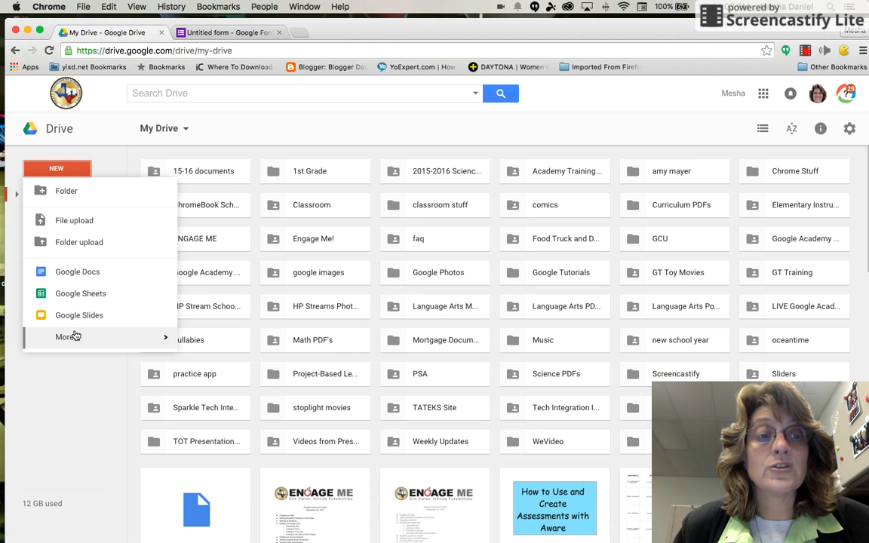
mouse_move(76, 336)
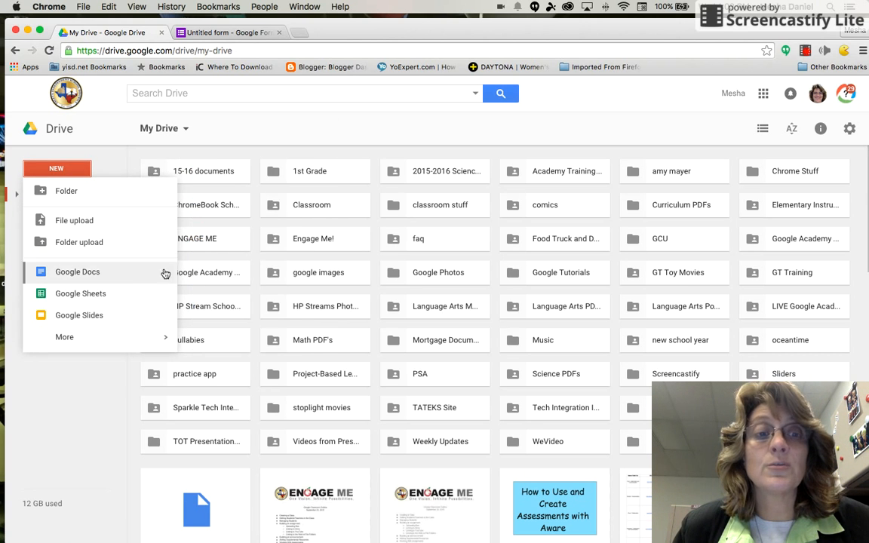
mouse_move(166, 335)
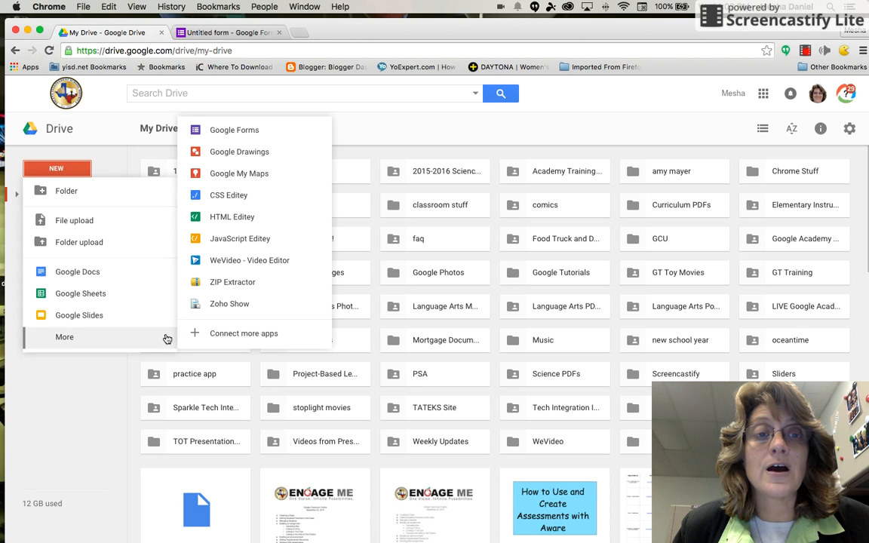
Switch to the already open untitled Google Form and set its title to "Practice 1".
left_click(220, 32)
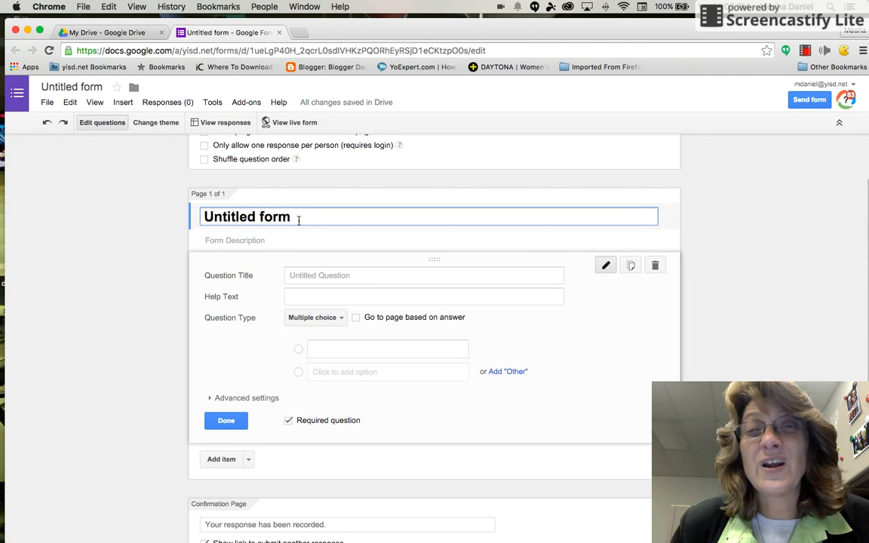
left_click_drag(298, 218, 157, 208)
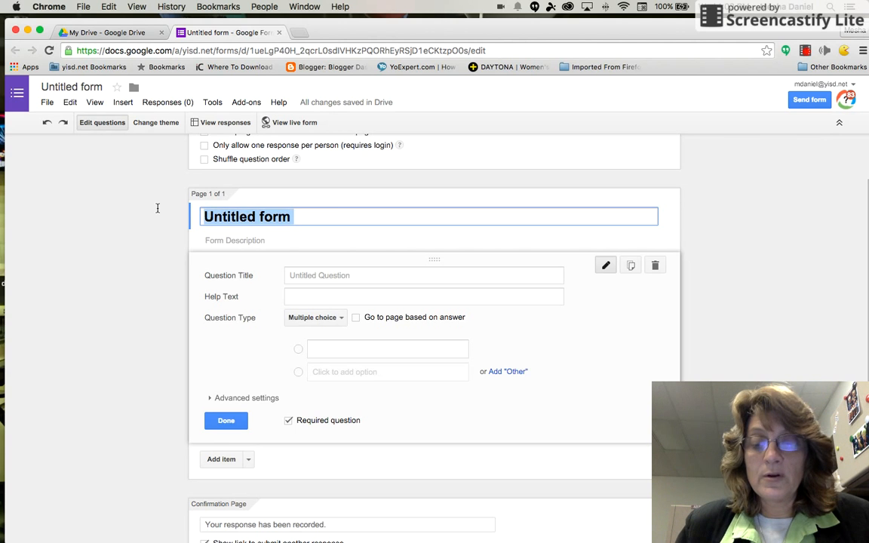
type("Practice 1")
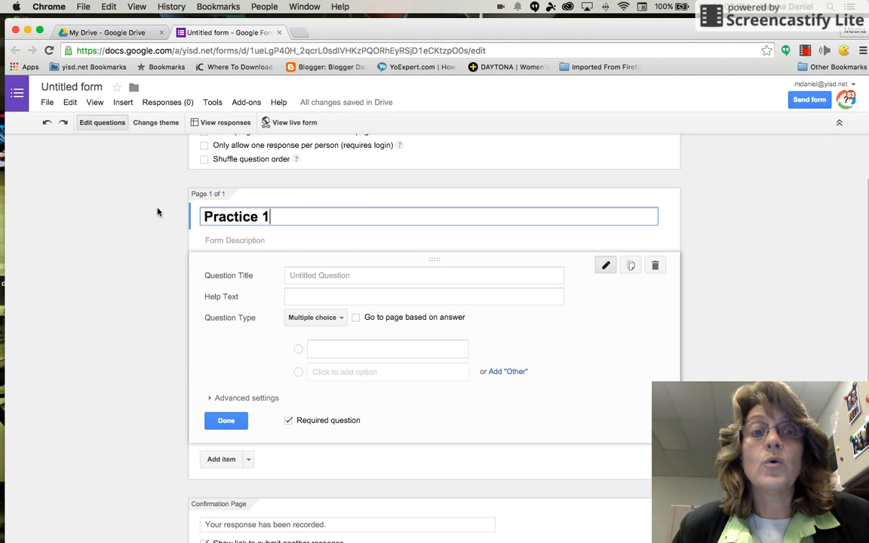
Title the first question "What is your favorite color?" and choose Multiple choice as its question type.
left_click(305, 276)
type("What is")
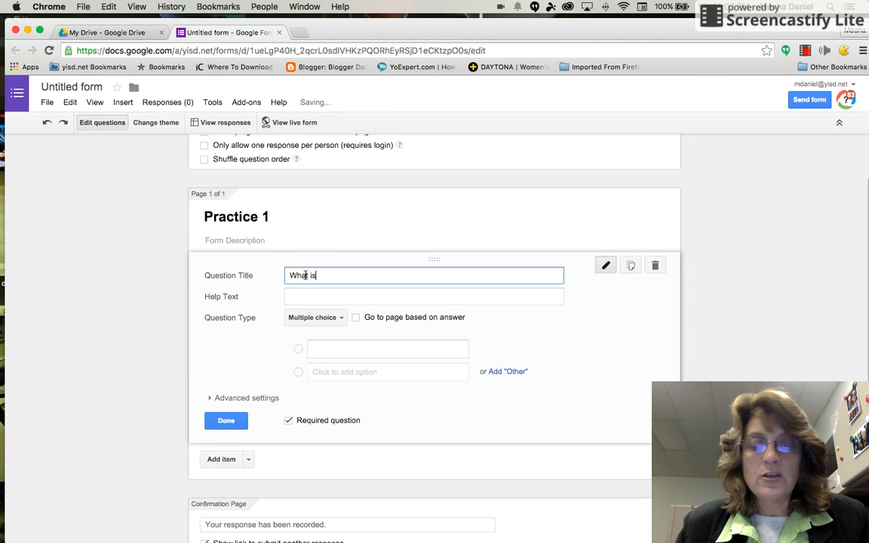
type(" your favo")
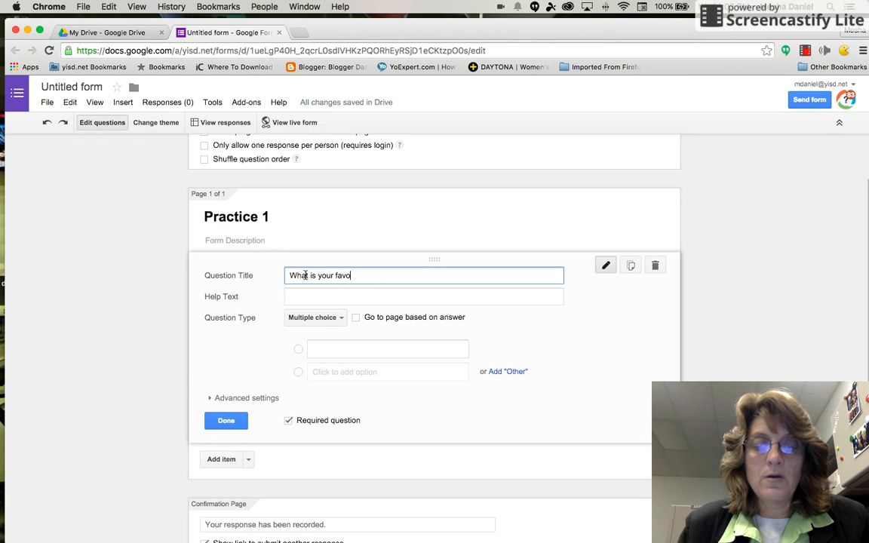
type("rite color?")
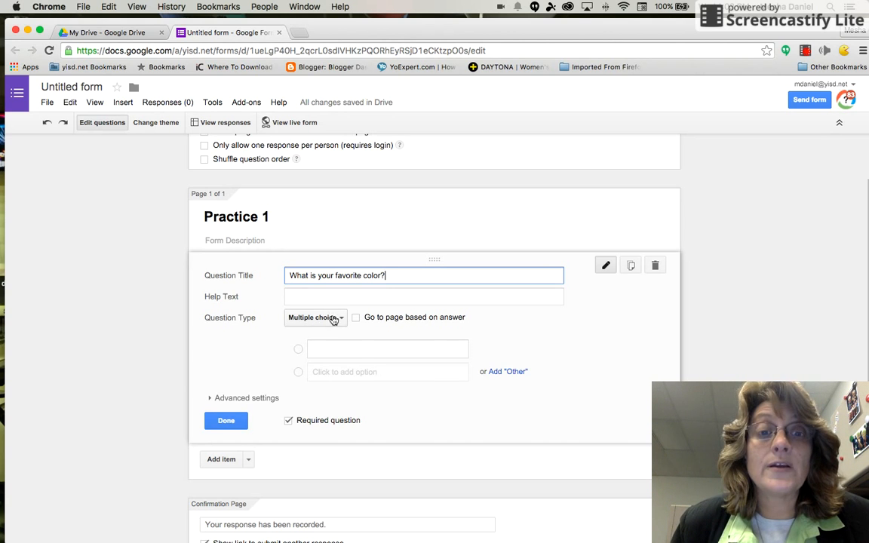
left_click(332, 317)
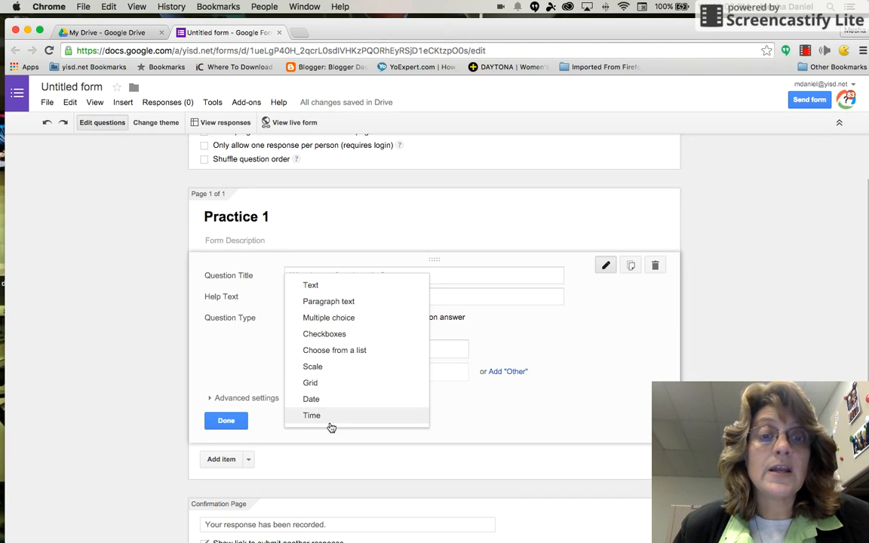
left_click(332, 317)
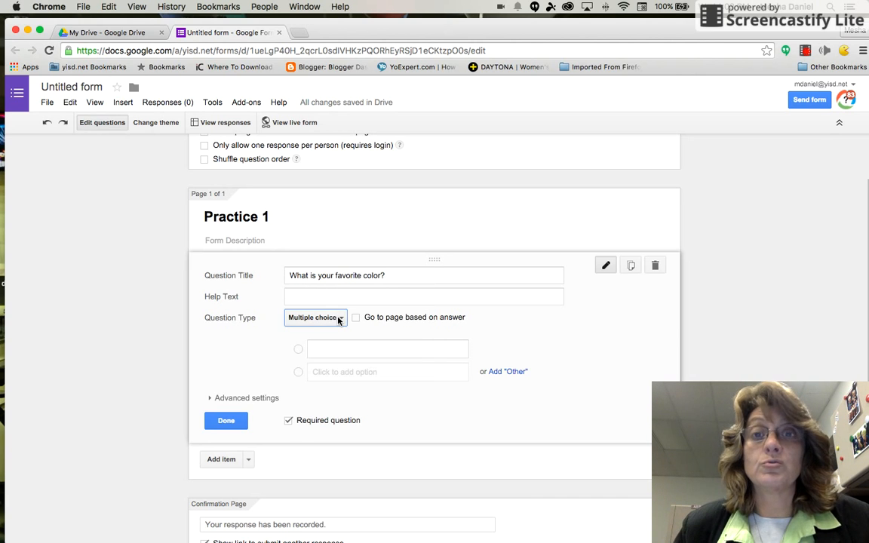
Enter green, blue, red and yellow as the answer options of the favorite color question.
left_click(337, 348)
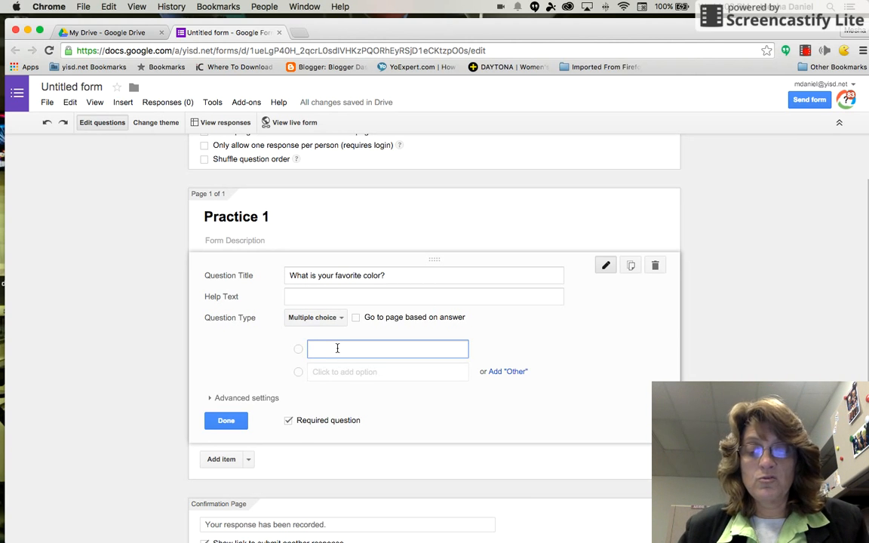
type("green")
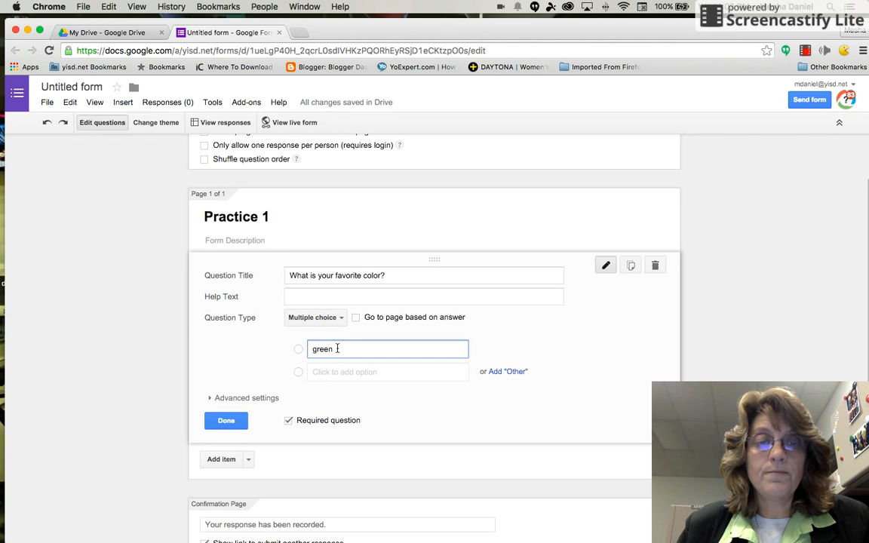
key("Return")
type("B")
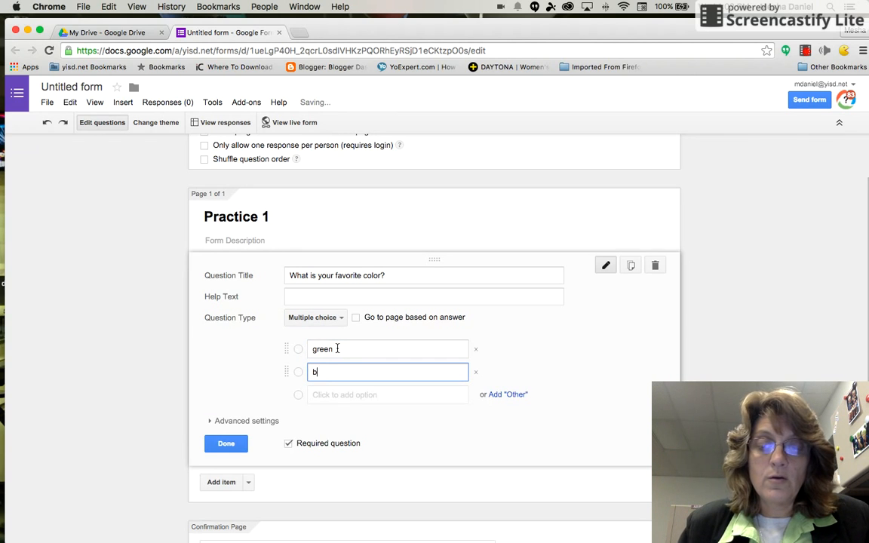
key("BackSpace")
type("blue")
key("Return")
type("red")
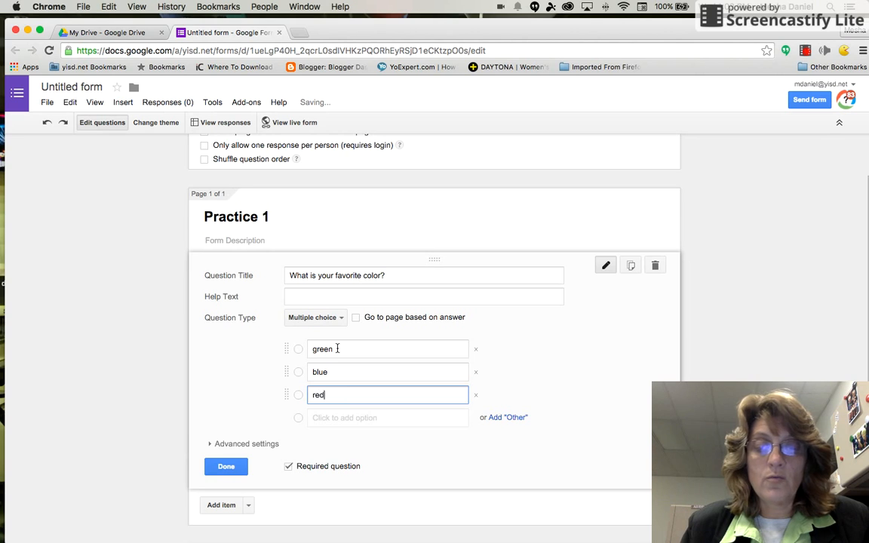
key("Return")
type("yellow")
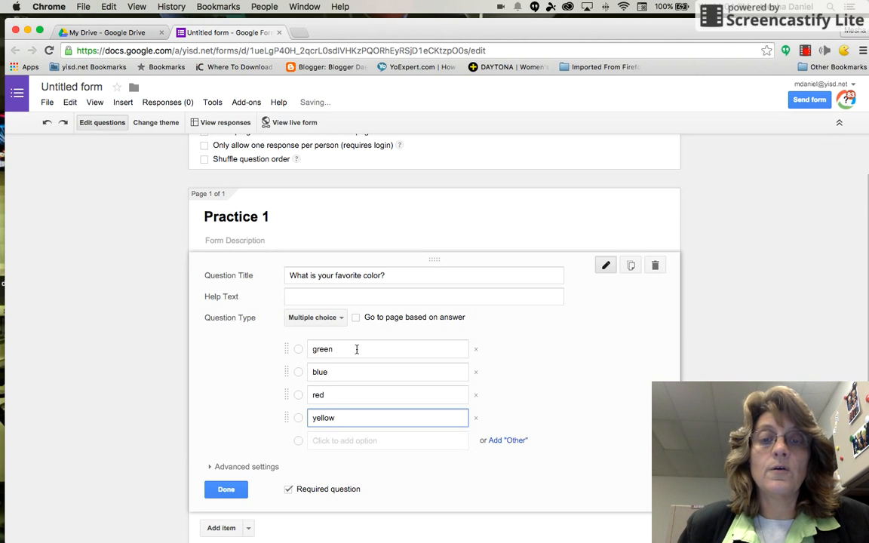
Add a second multiple choice question titled "What do you want for dinner?" below the favorite color question.
scroll(515, 381, "down", 2)
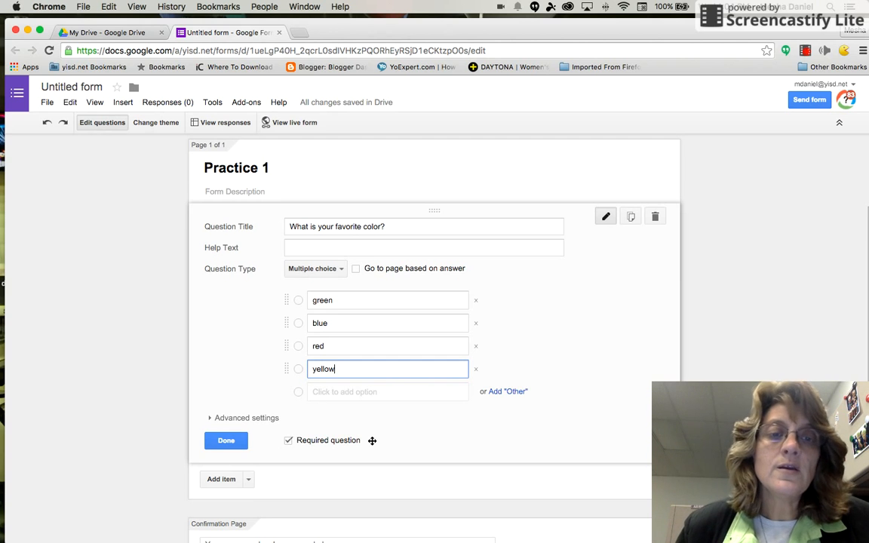
scroll(372, 442, "down", 3)
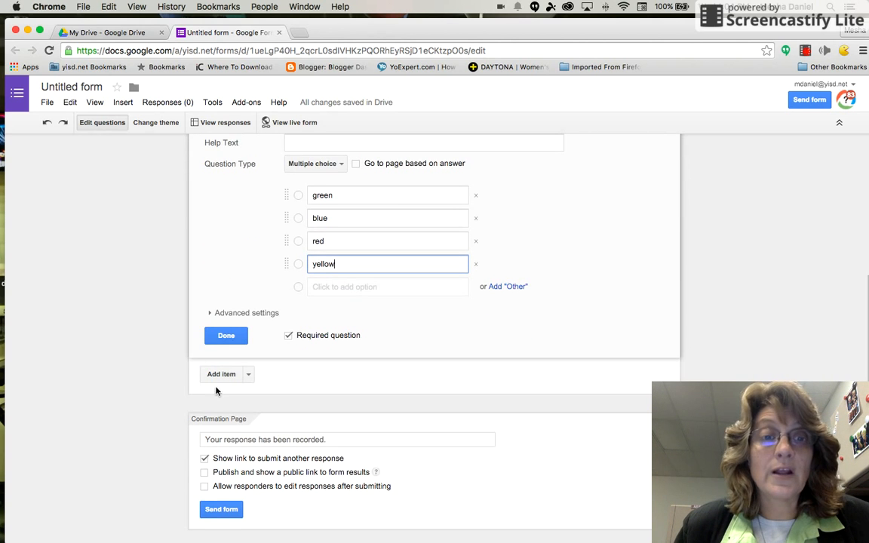
left_click(250, 375)
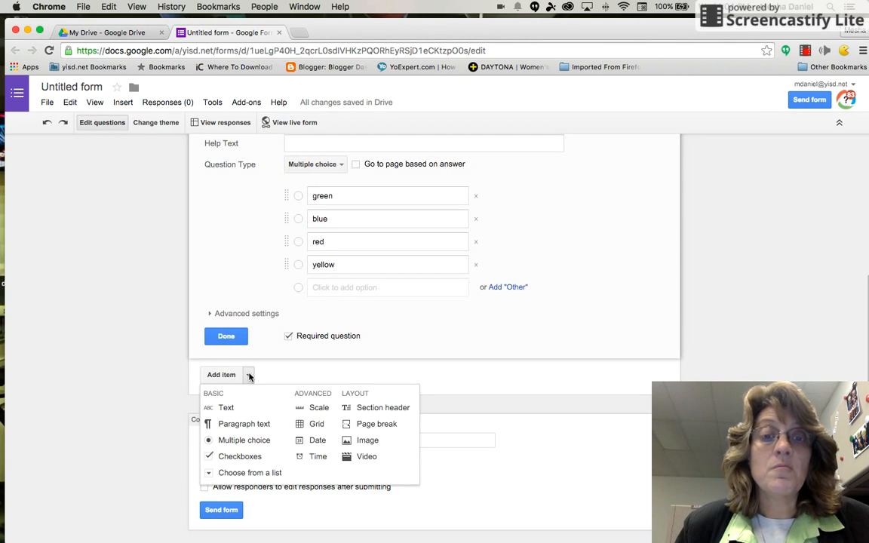
left_click(231, 443)
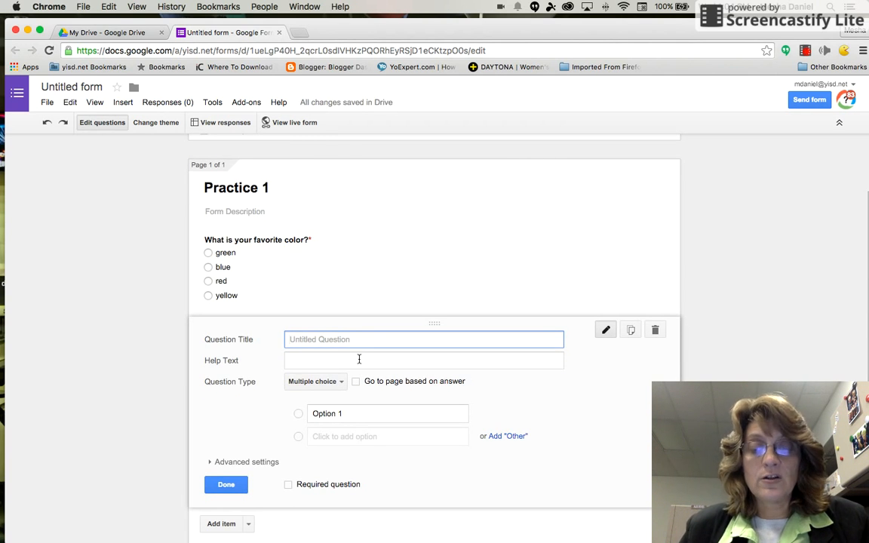
type("What ")
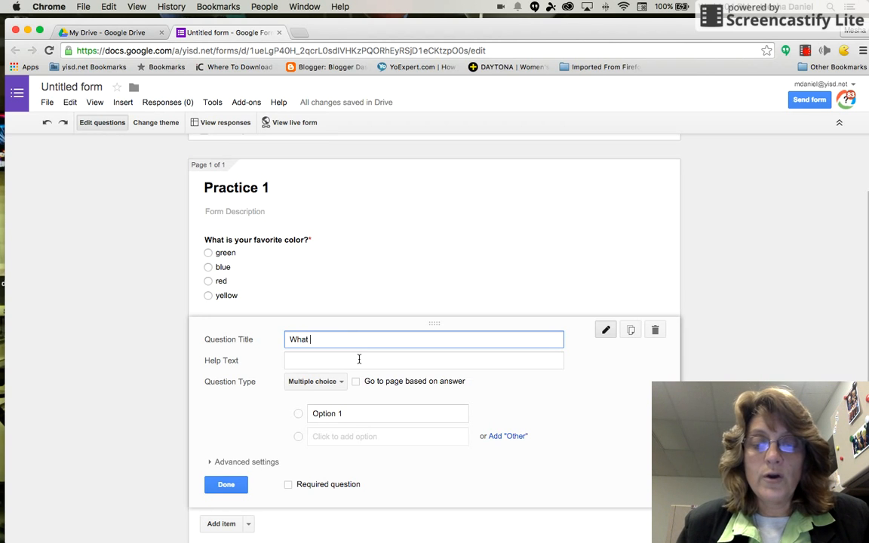
type("do you ant for di")
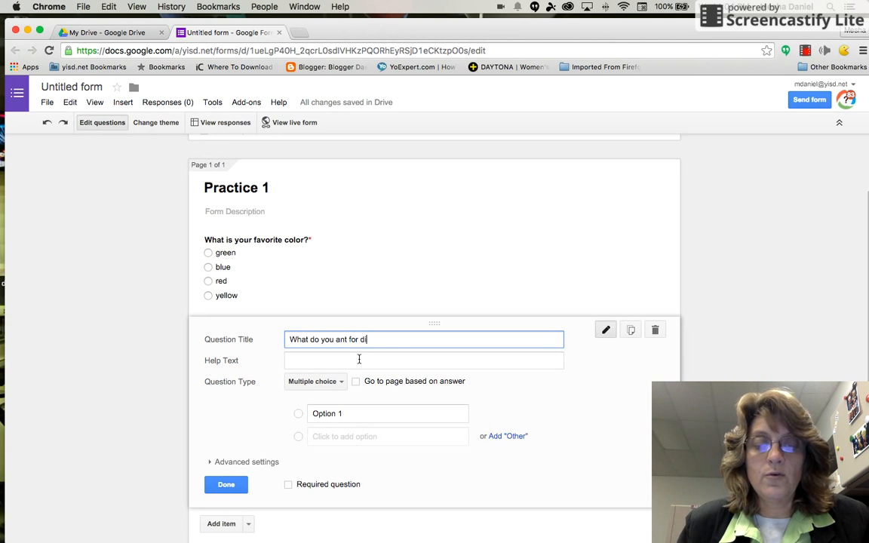
type("nner?")
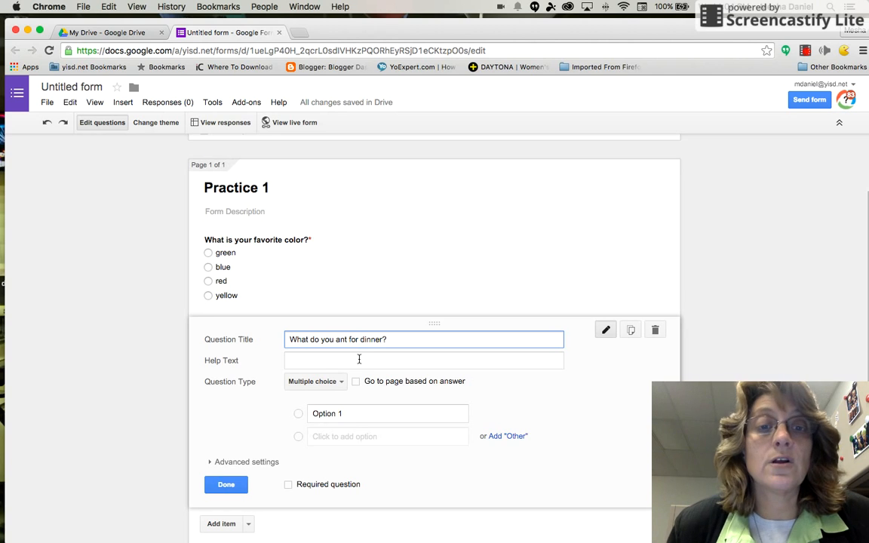
left_click(334, 338)
type("w")
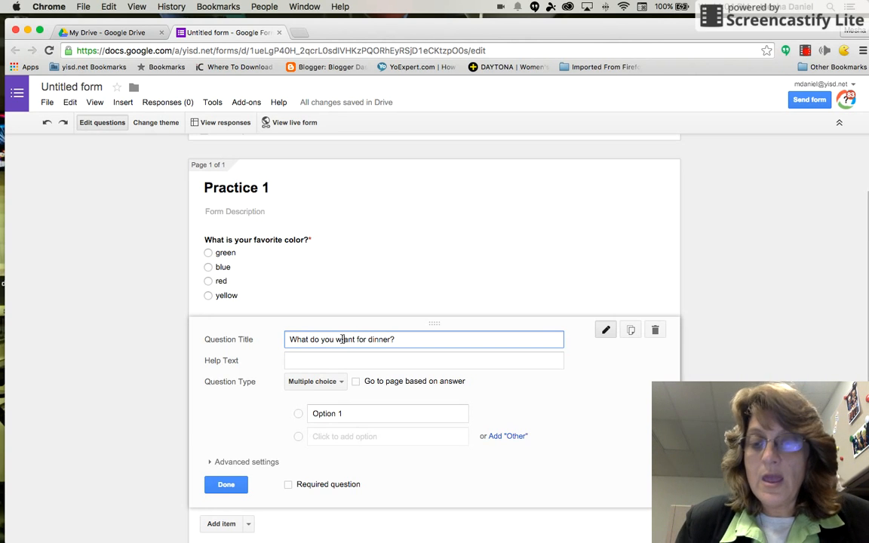
Enter hamburgers, hotdogs, pizza and spaghetti as the answer options of the dinner question.
left_click(353, 413)
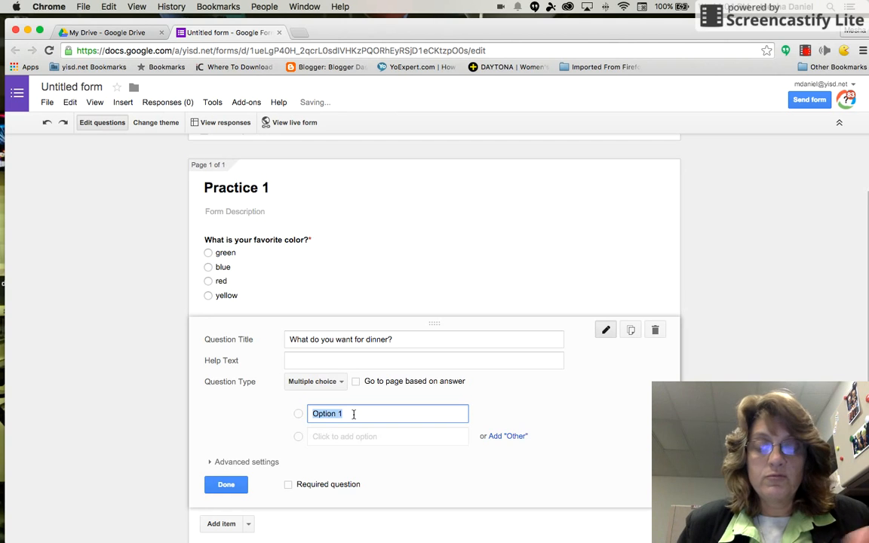
type("hamburgers")
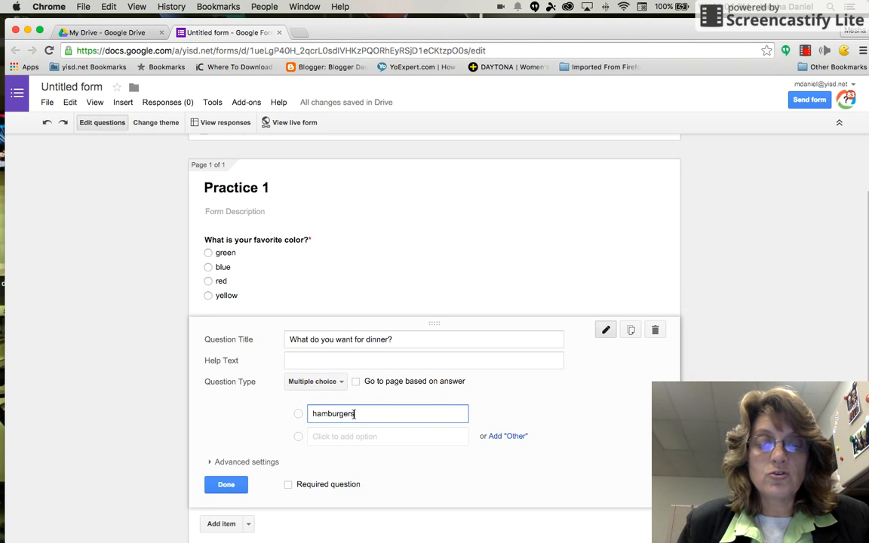
left_click(356, 436)
type("h")
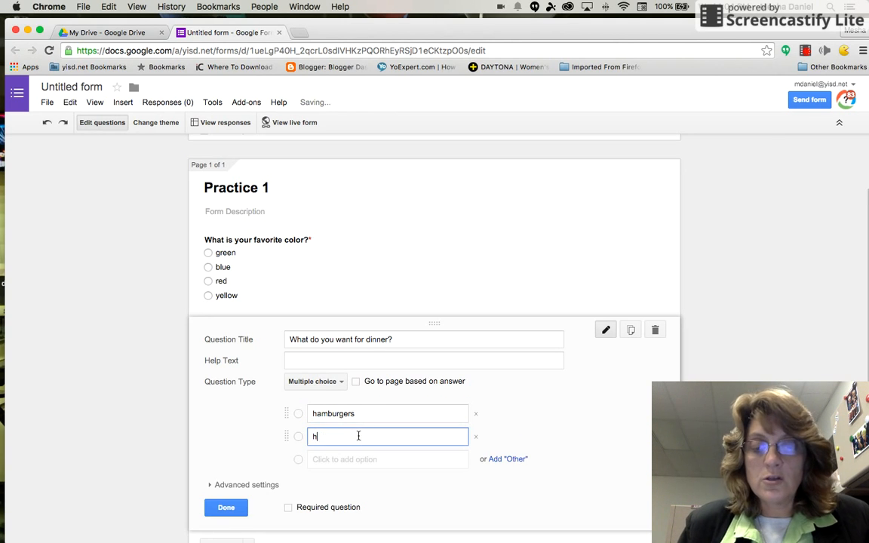
type("otdog")
key("BackSpace")
key("BackSpace")
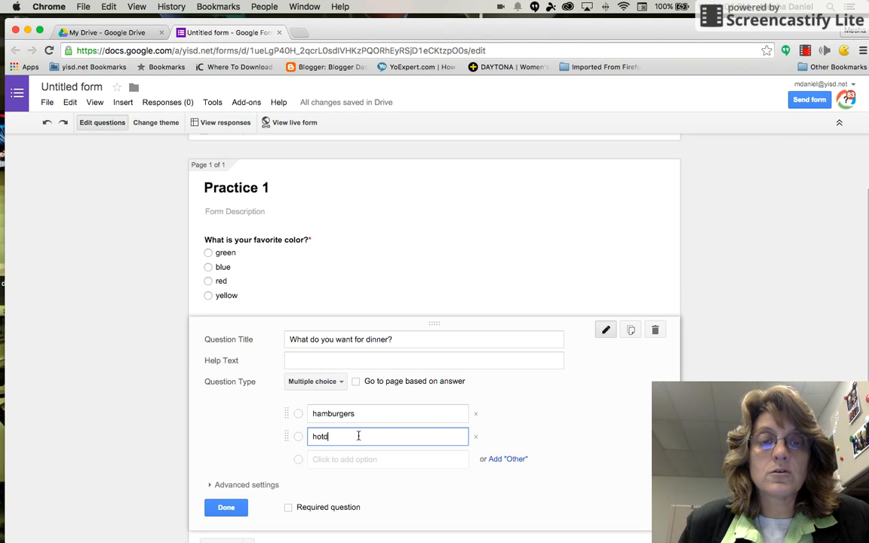
type("ogs")
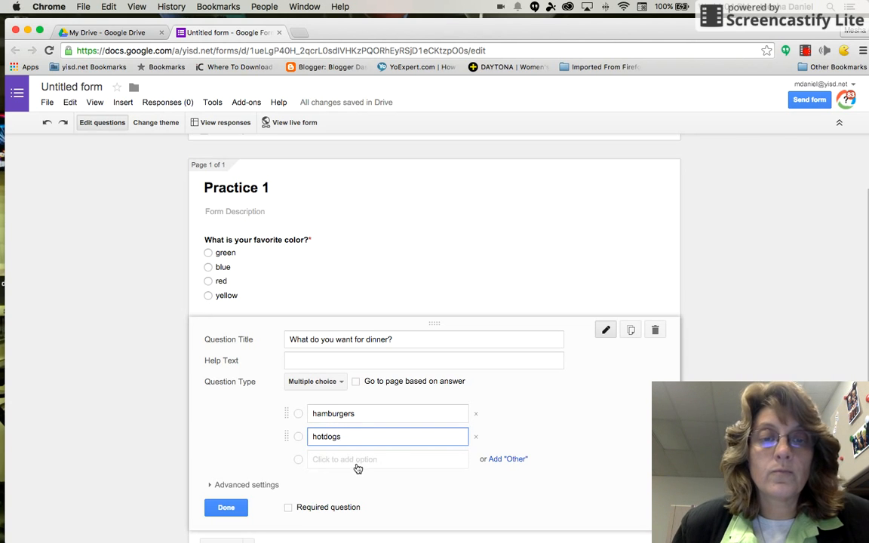
left_click(357, 462)
type("pizza")
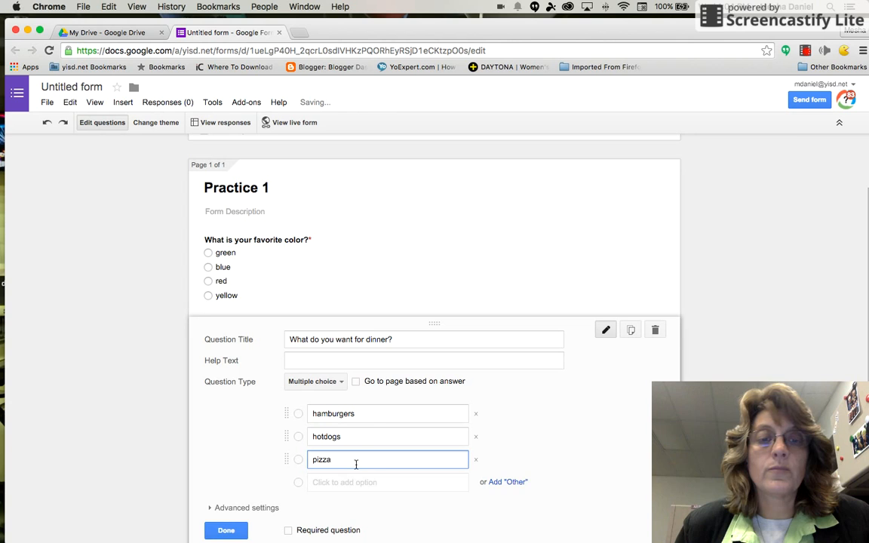
left_click(358, 483)
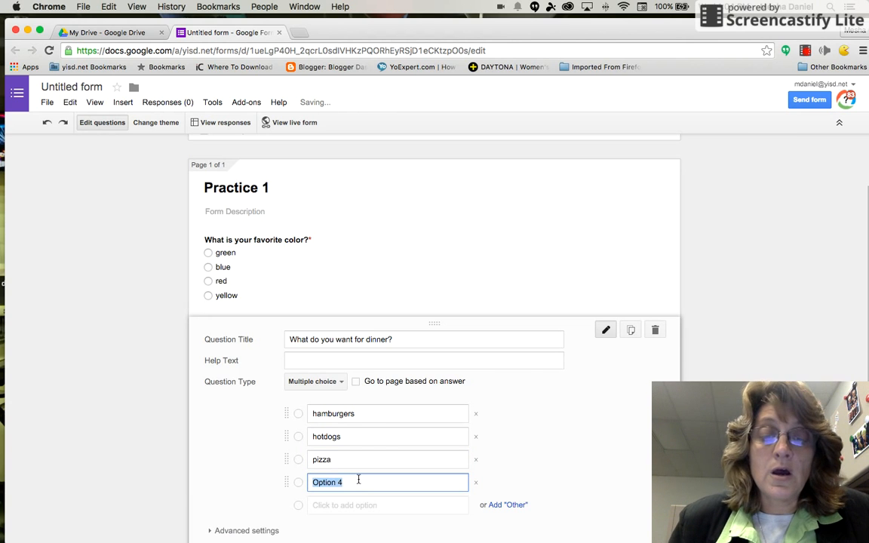
type("sp")
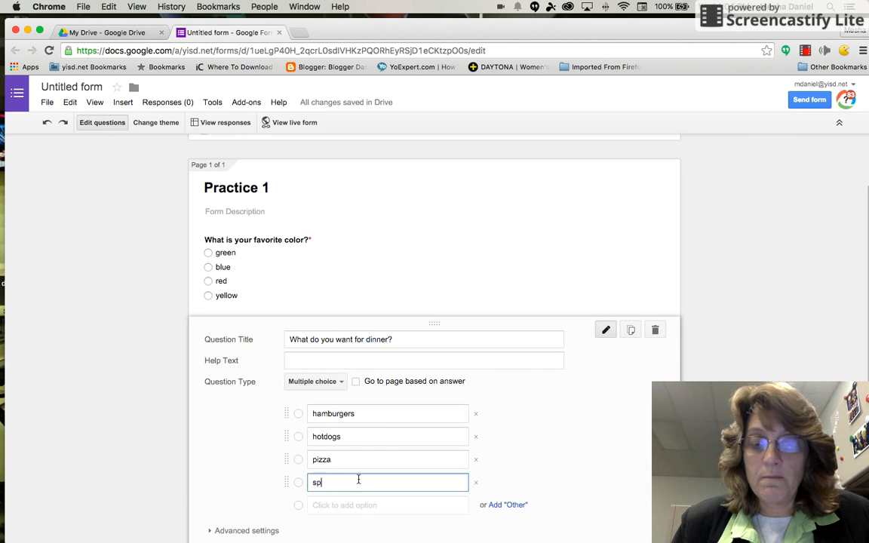
type("aghetti")
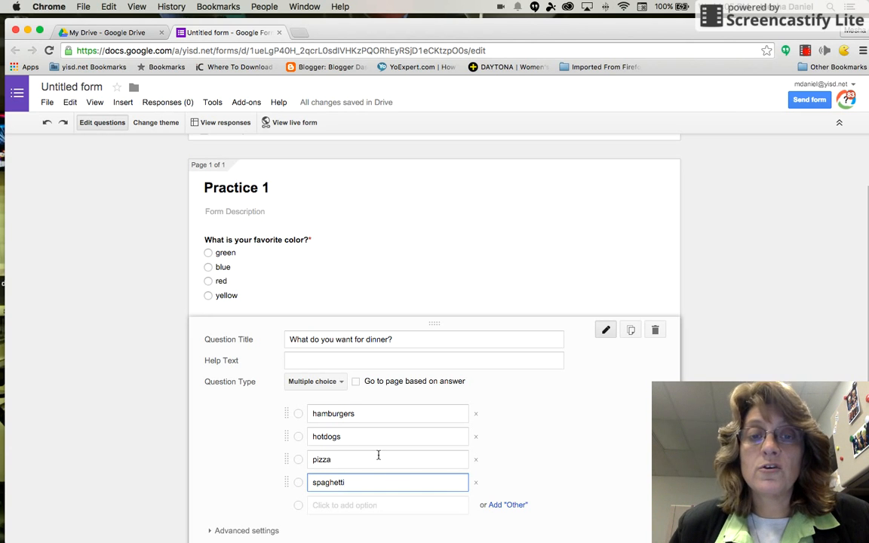
Make the "What do you want for dinner?" question required.
scroll(377, 457, "down", 3)
scroll(378, 458, "down", 1)
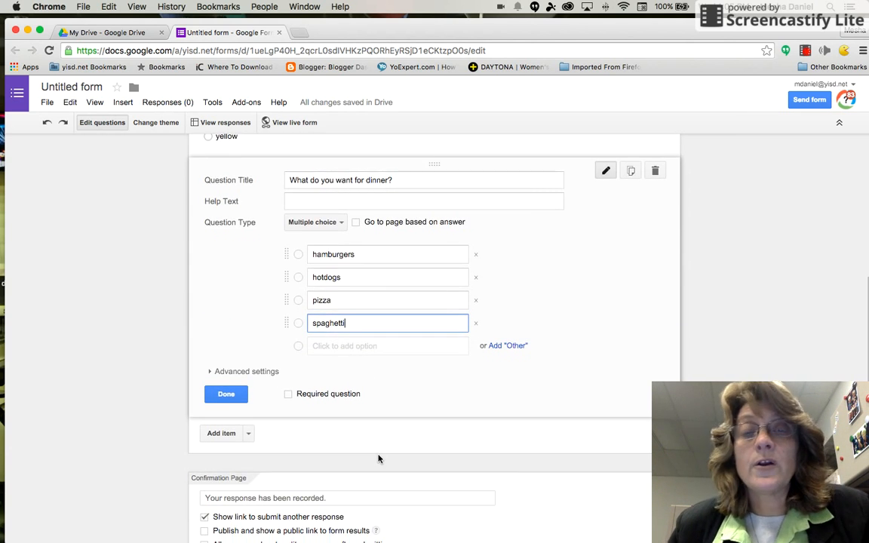
left_click(288, 394)
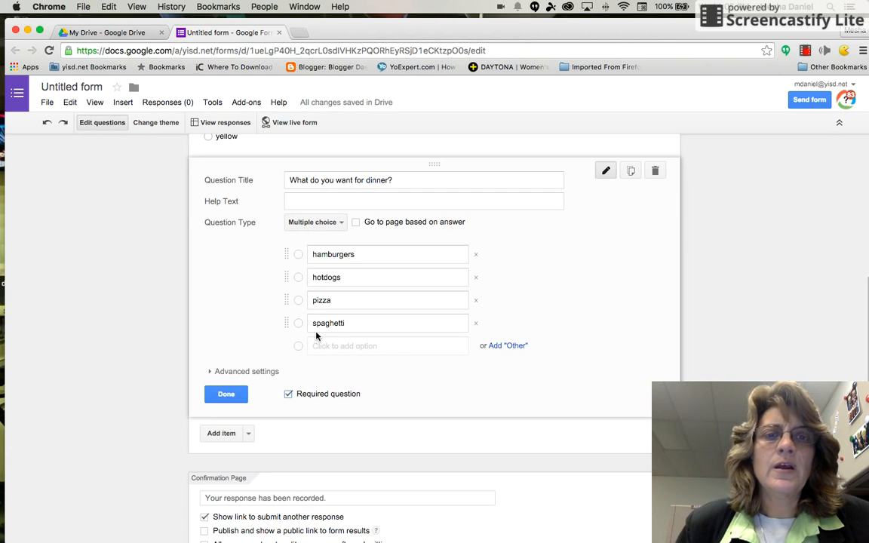
Edit the favorite color question and move the green option between red and yellow.
scroll(388, 230, "up", 5)
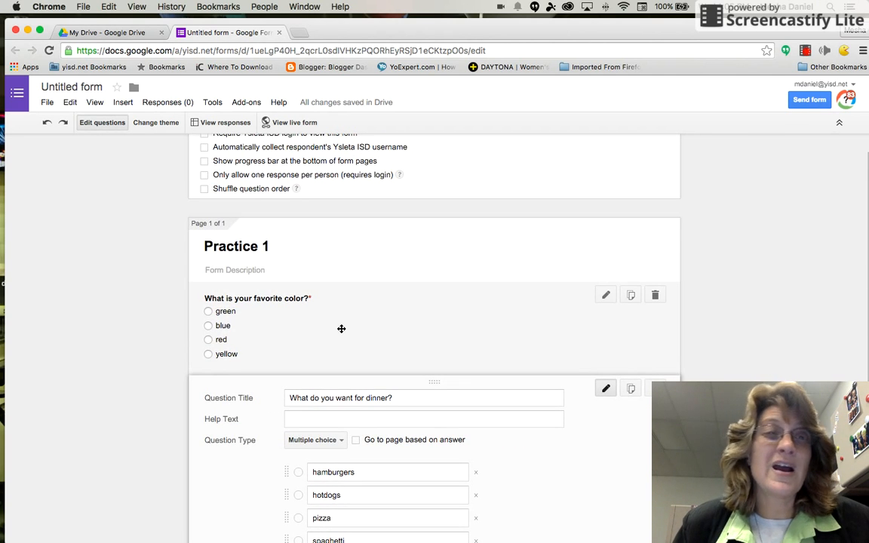
left_click(605, 296)
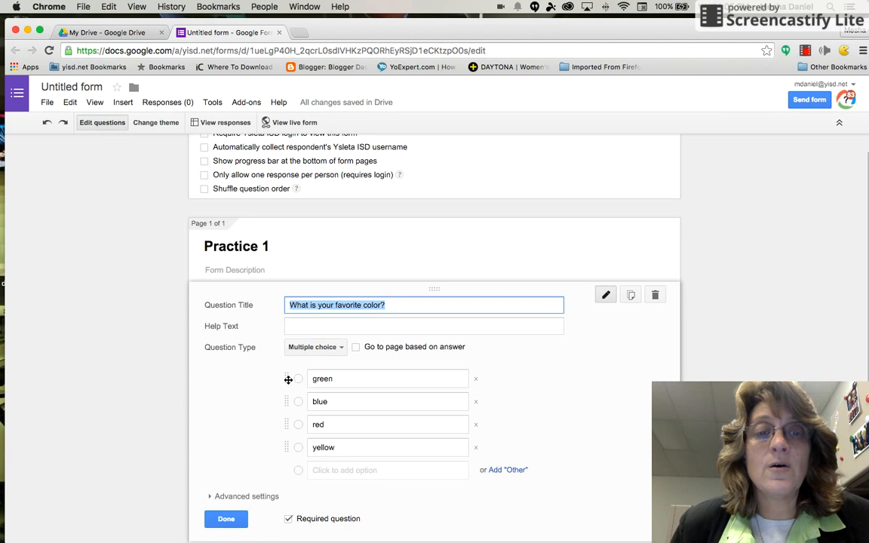
mouse_move(286, 379)
left_mouse_down()
mouse_move(286, 439)
mouse_move(284, 369)
left_mouse_up()
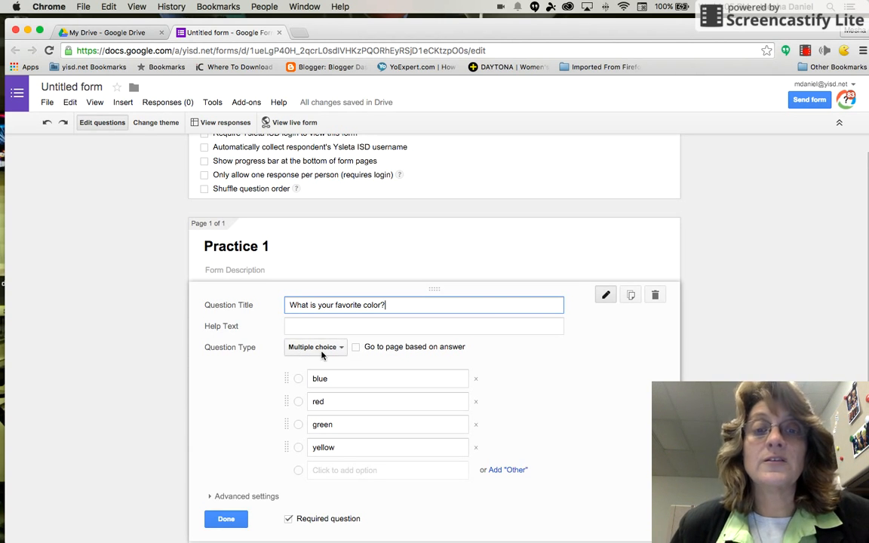
Try to move the favorite color question below the dinner question.
left_click_drag(435, 287, 425, 406)
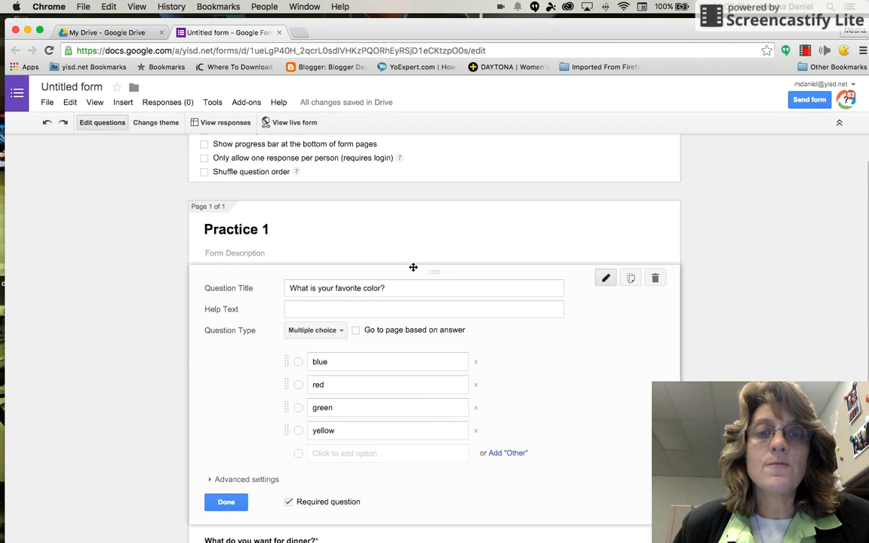
scroll(412, 226, "up", 2)
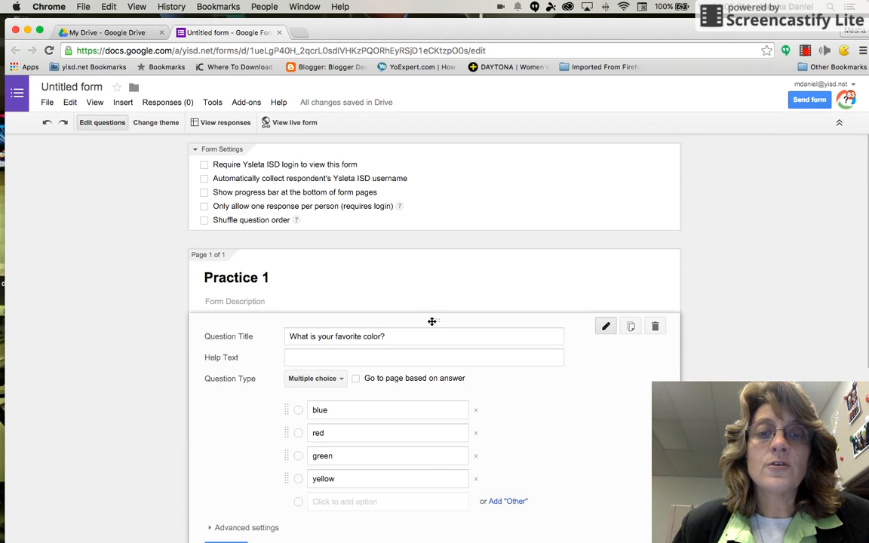
left_click_drag(432, 316, 415, 458)
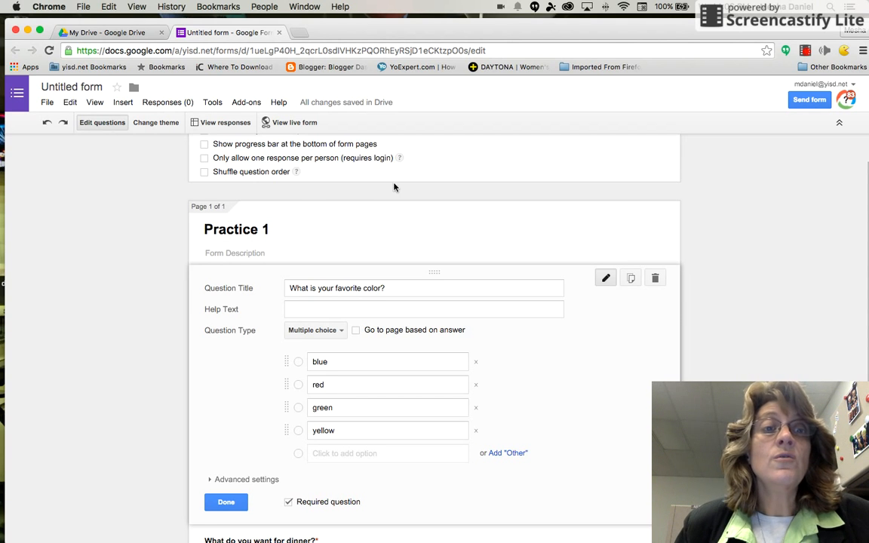
Open the form's theme choices and browse the default themes, such as At the Fair, Beach Evening and Birthday Cats.
scroll(368, 151, "up", 2)
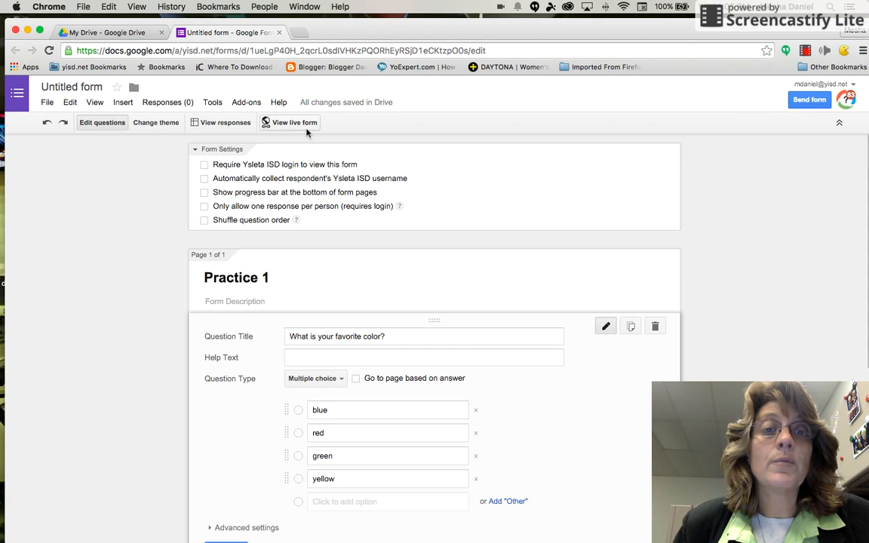
left_click(157, 123)
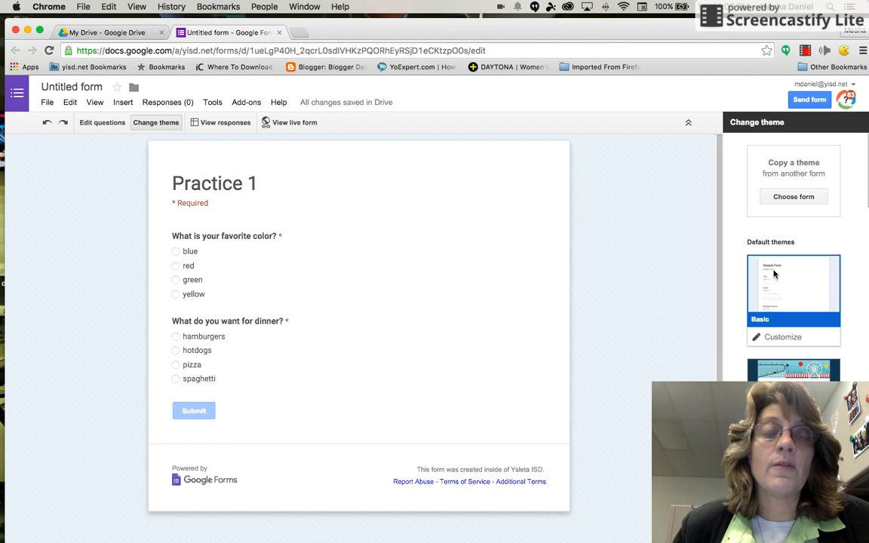
scroll(782, 288, "down", 5)
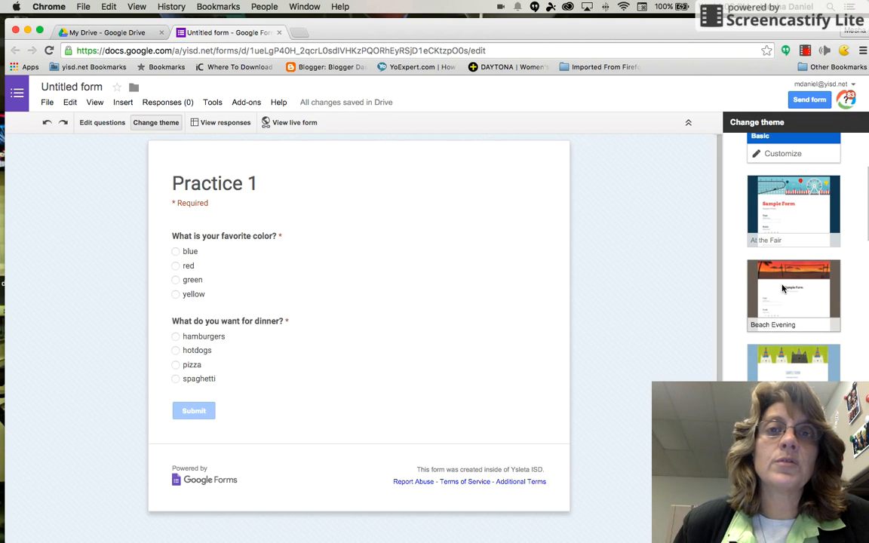
scroll(782, 288, "down", 2)
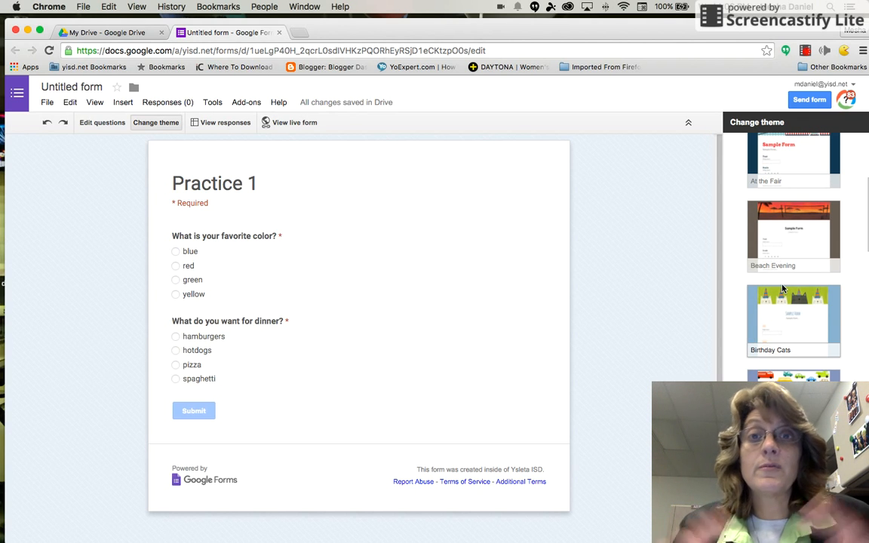
scroll(782, 289, "up", 5)
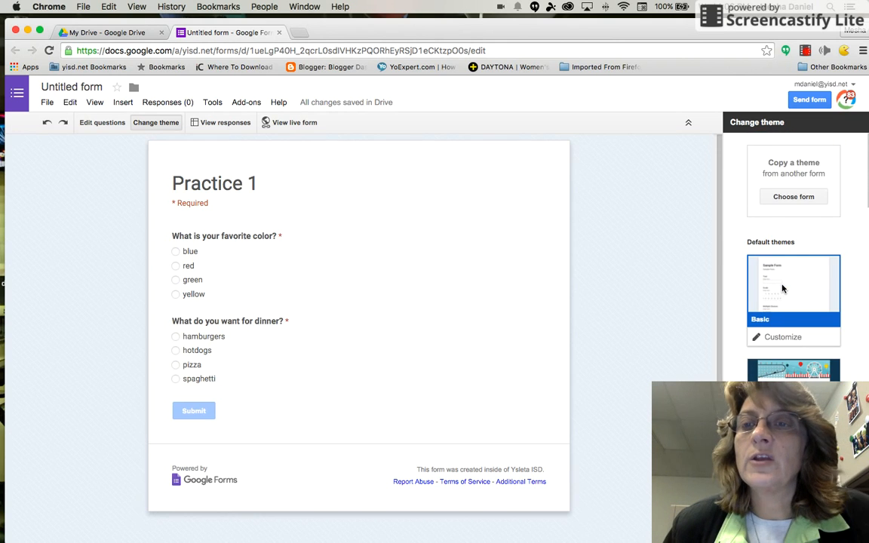
Open the Basic theme for customizing, view the header image illustrations without choosing one, and return to the theme list.
left_click(770, 340)
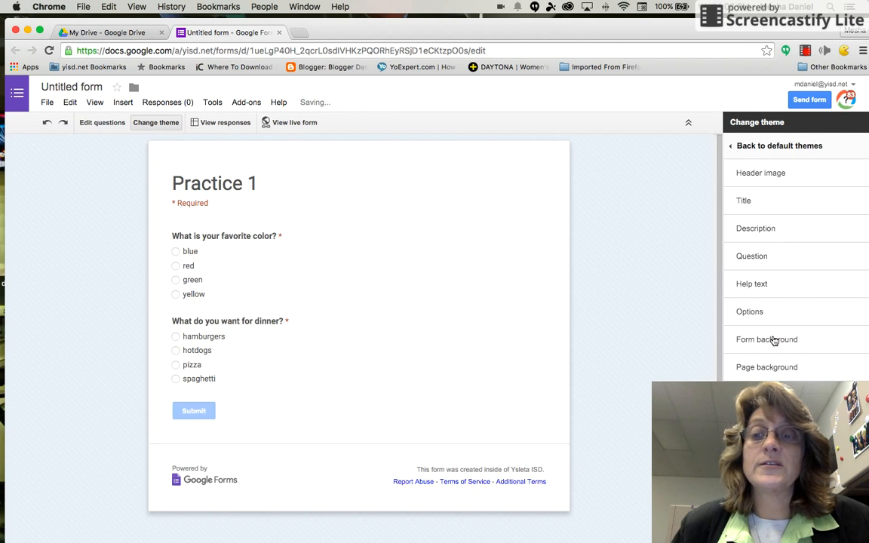
left_click(746, 175)
left_click(758, 199)
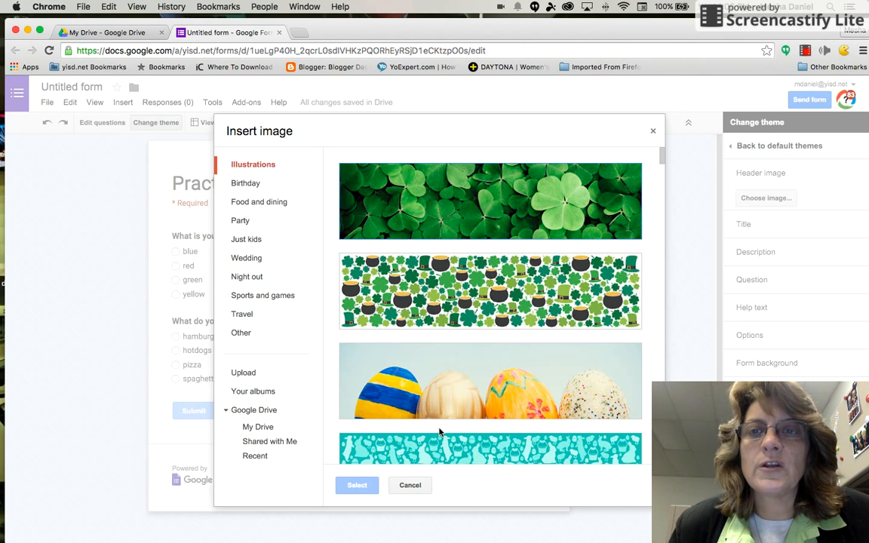
left_click(653, 131)
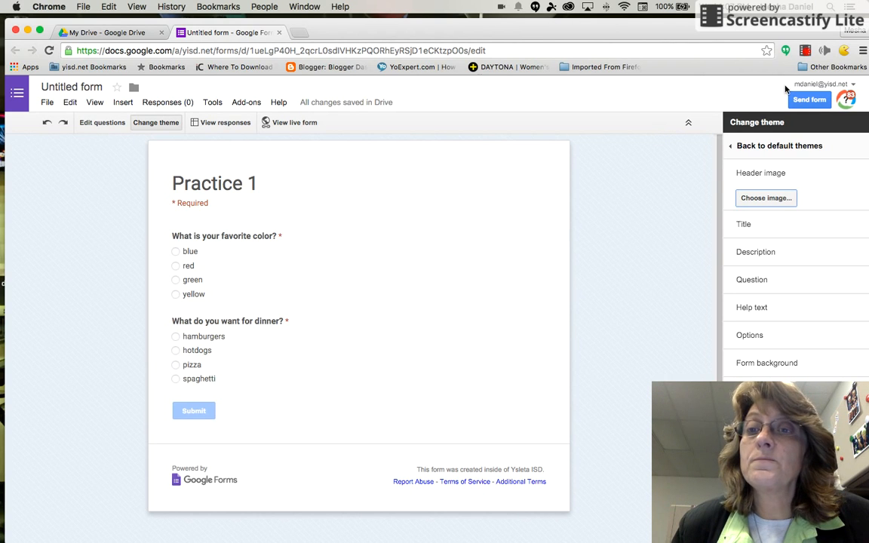
left_click_drag(775, 30, 743, 31)
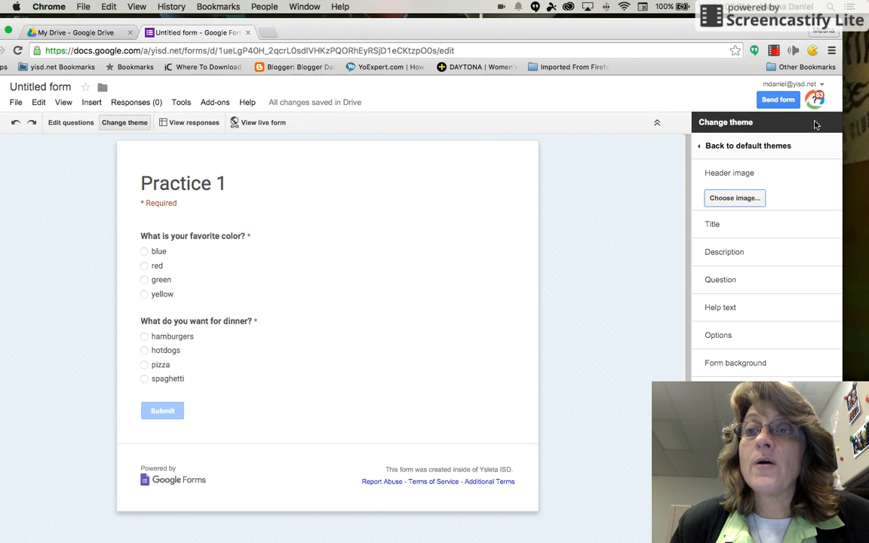
left_click(786, 143)
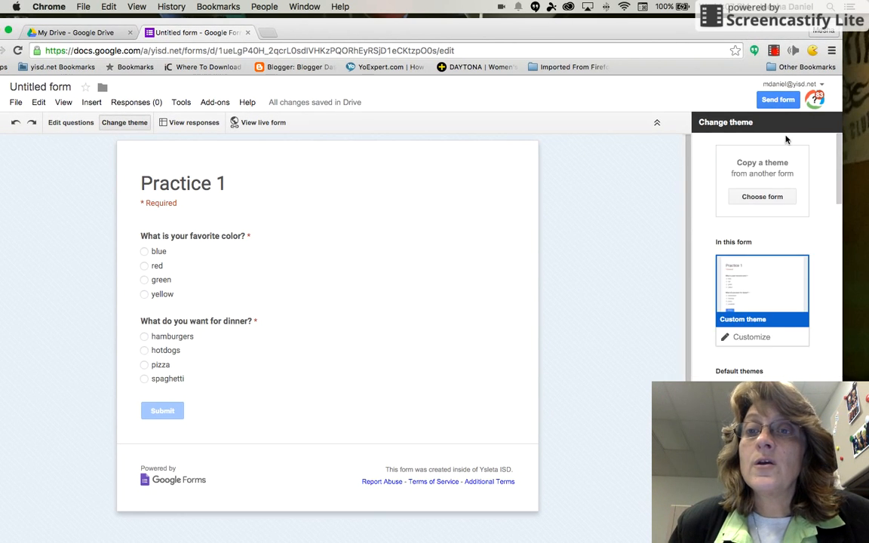
Examine the form's sending options, including the link to share and the HTML embed code, and close them.
left_click(778, 100)
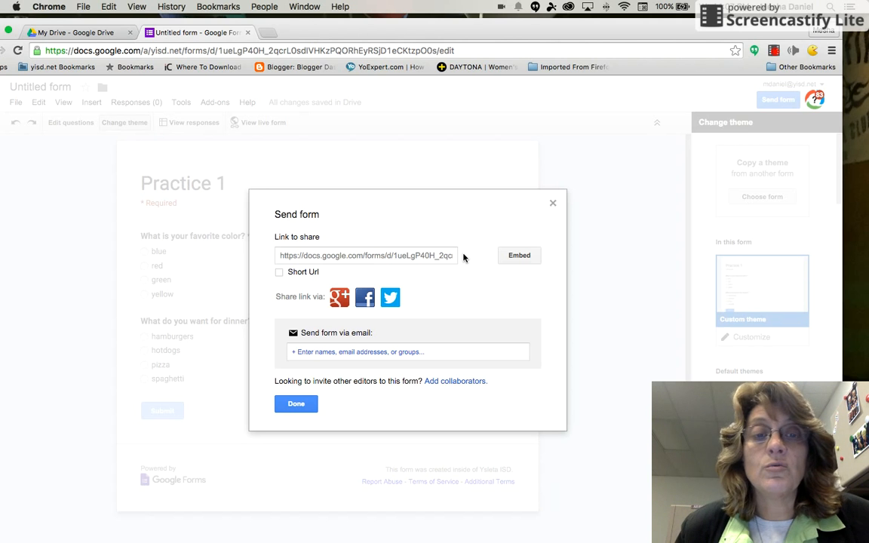
left_click(279, 255)
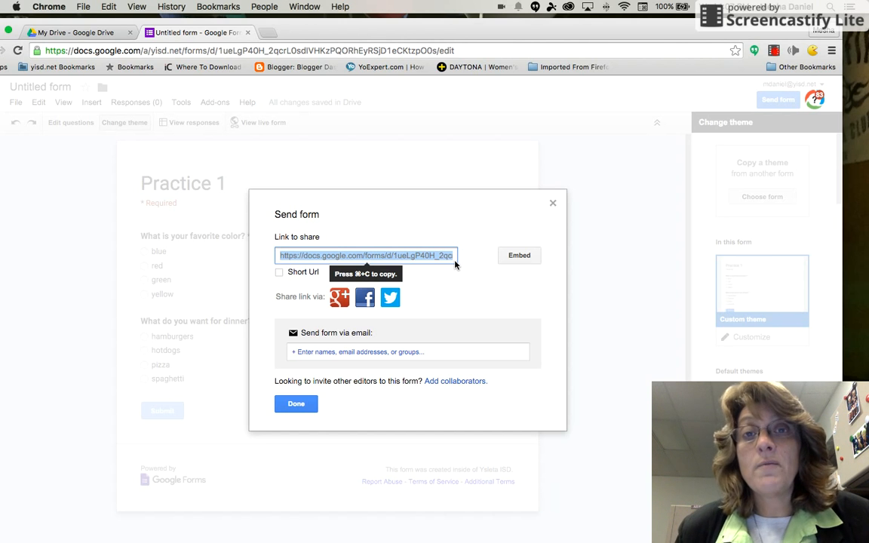
left_click(525, 254)
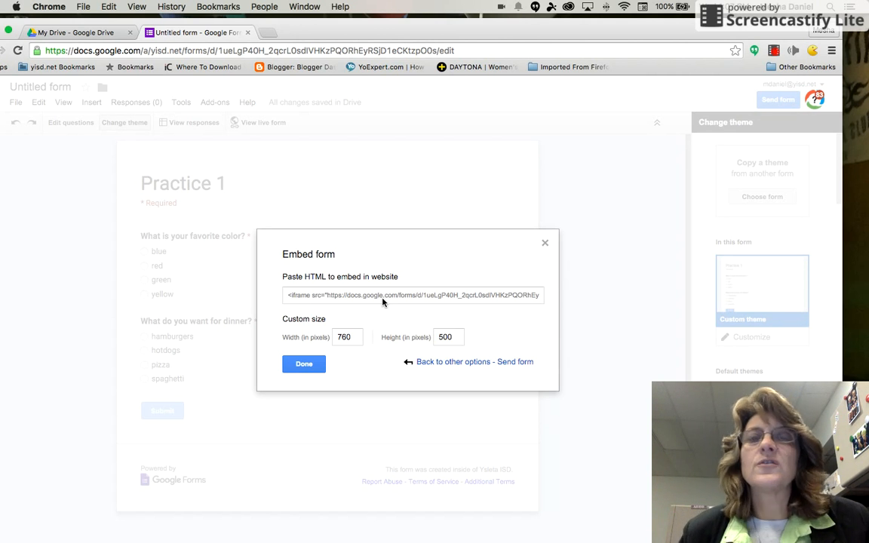
left_click(311, 366)
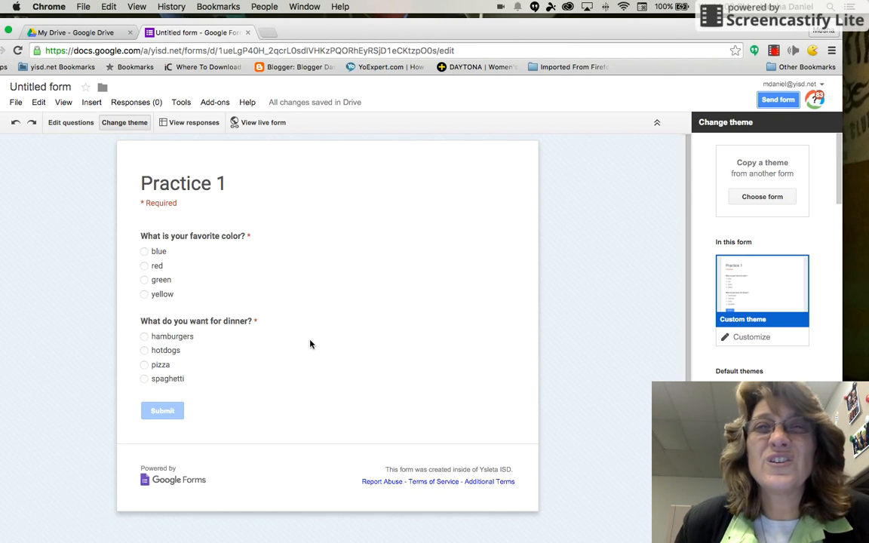
Preview the live Practice 1 form, return to the form editor and open the form's responses spreadsheet.
left_click(262, 123)
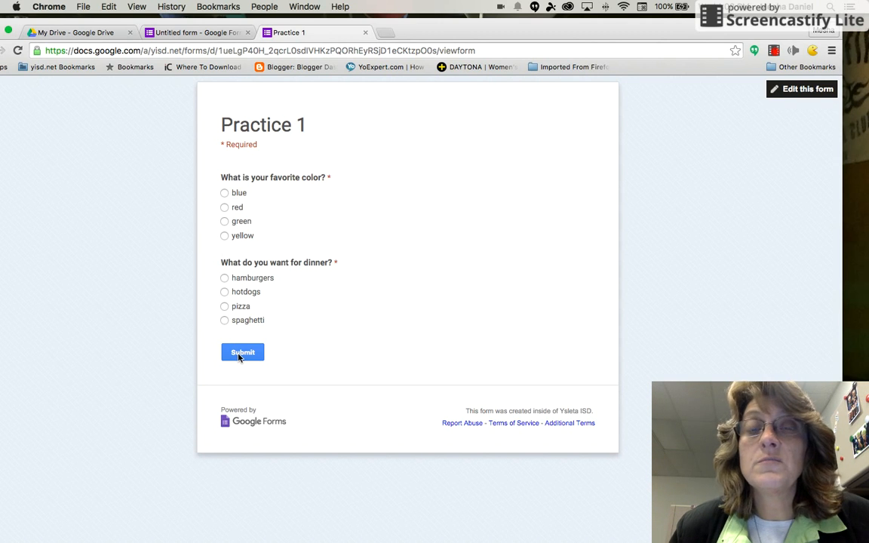
left_click(208, 34)
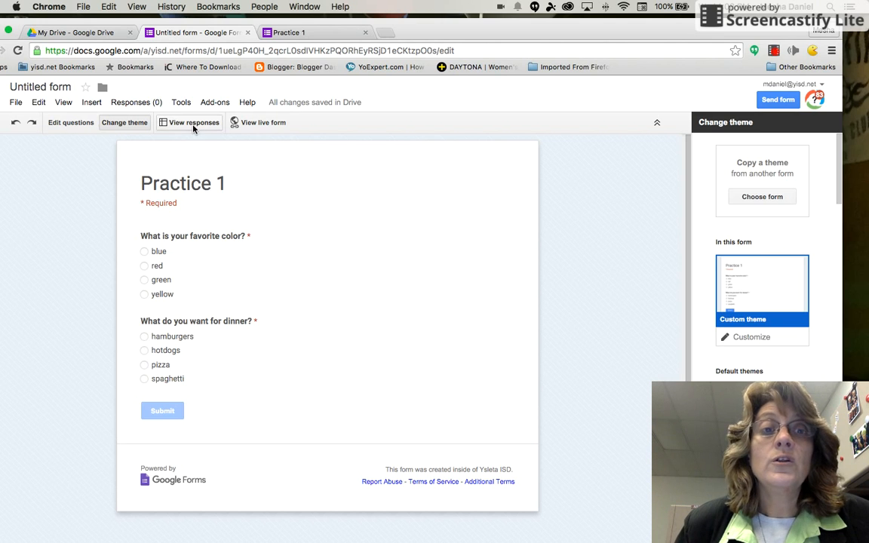
left_click(189, 123)
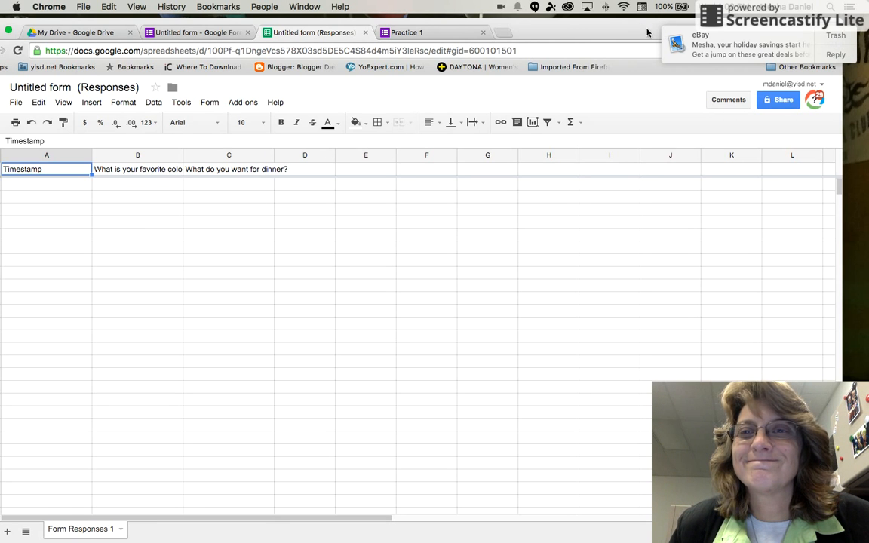
left_click_drag(626, 33, 591, 95)
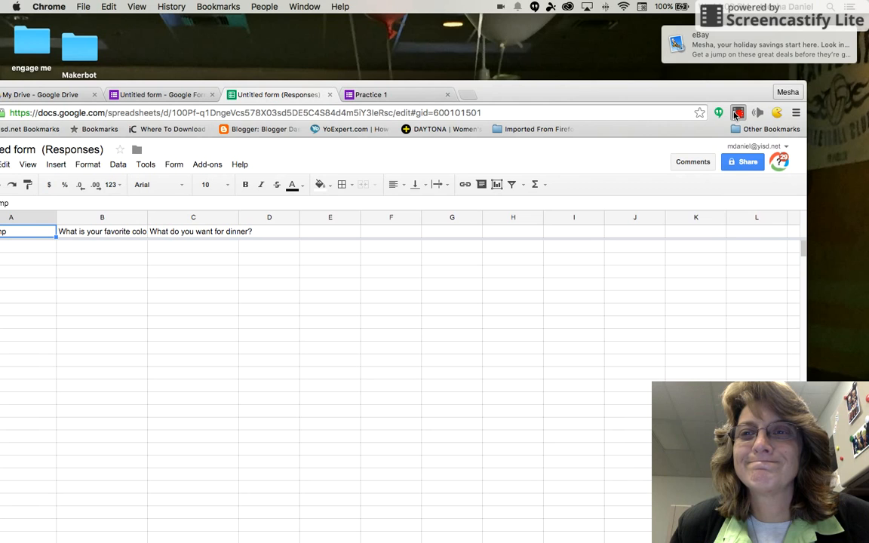